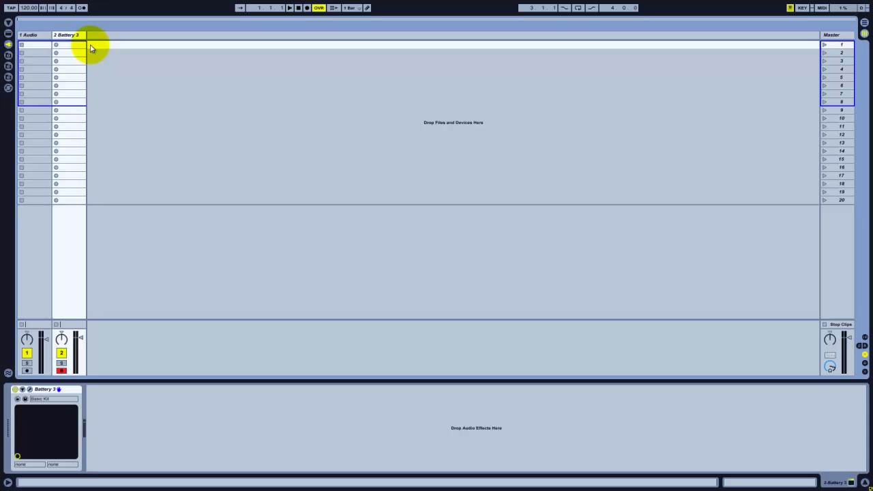
- Open the Battery 3 plug-in window and audition the first-row cells from Kick to the 16 Tom
left_click(29, 390)
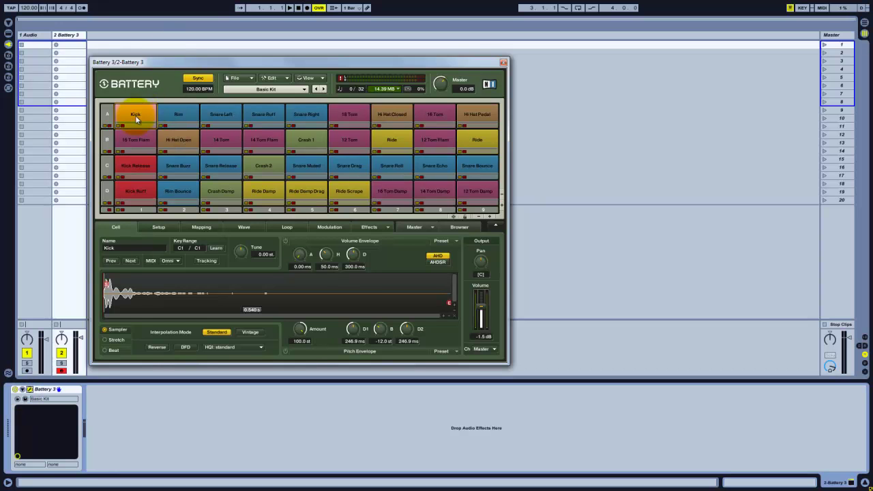
left_click(174, 114)
left_click(217, 115)
left_click(276, 116)
left_click(306, 114)
left_click(349, 114)
left_click_drag(313, 61, 402, 48)
left_click(228, 97)
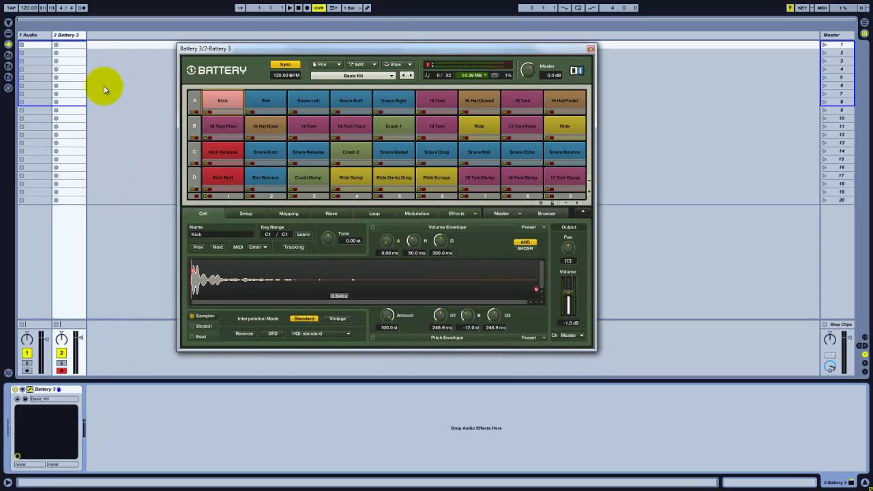
- Create a MIDI clip in the first slot of the Battery 3 track and enlarge its note editor, moving the plug-in window aside
double_click(71, 48)
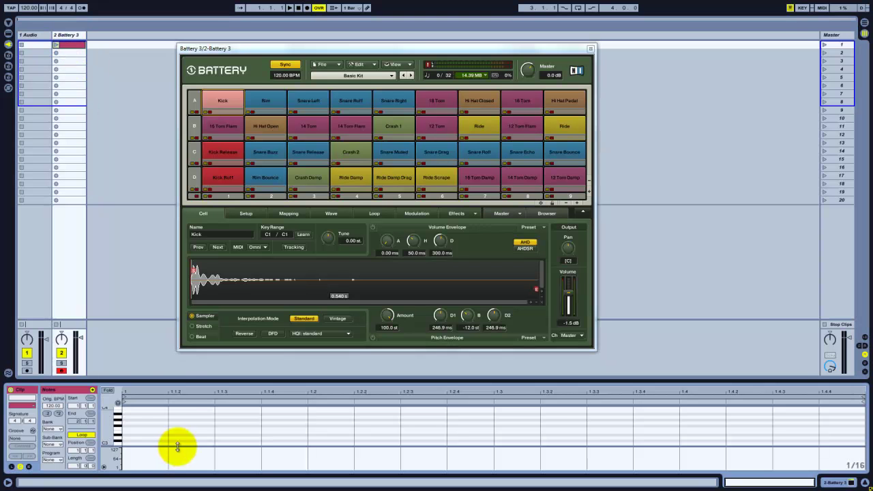
left_click_drag(171, 380, 146, 265)
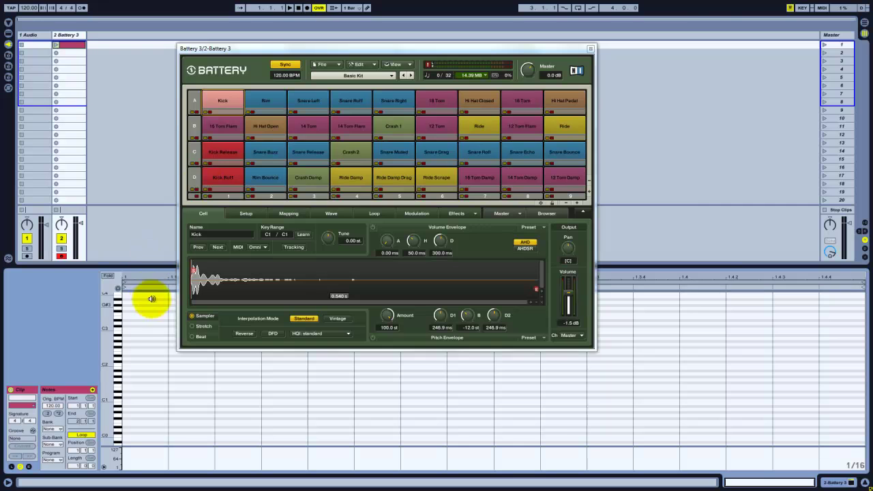
left_click_drag(262, 53, 388, 7)
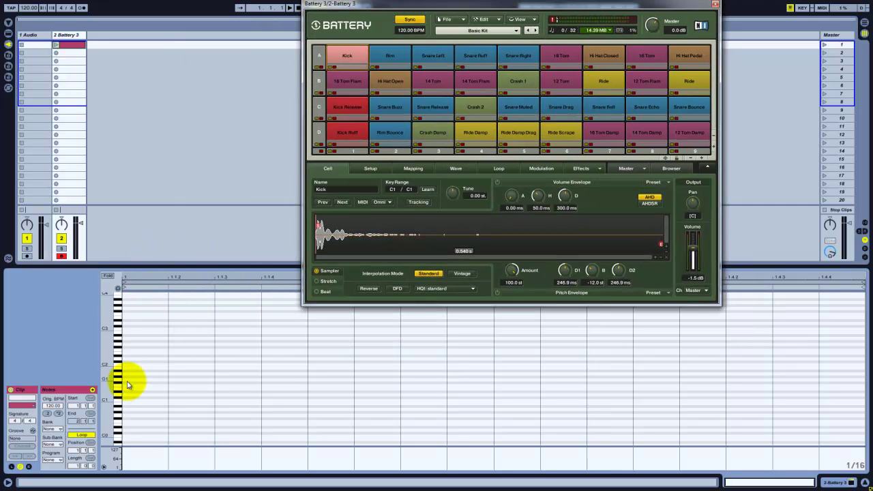
- Play the Kick cell to match its key and draw a C1 note spanning the clip's full bar
left_click(348, 57)
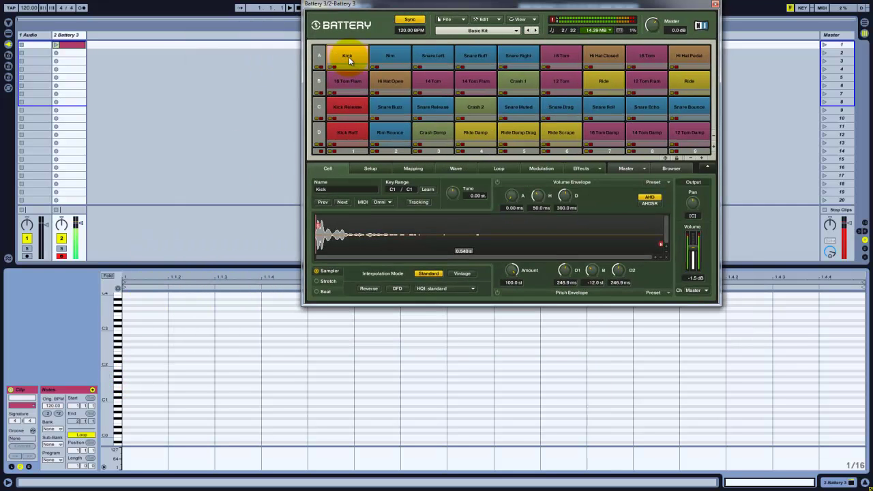
key("a")
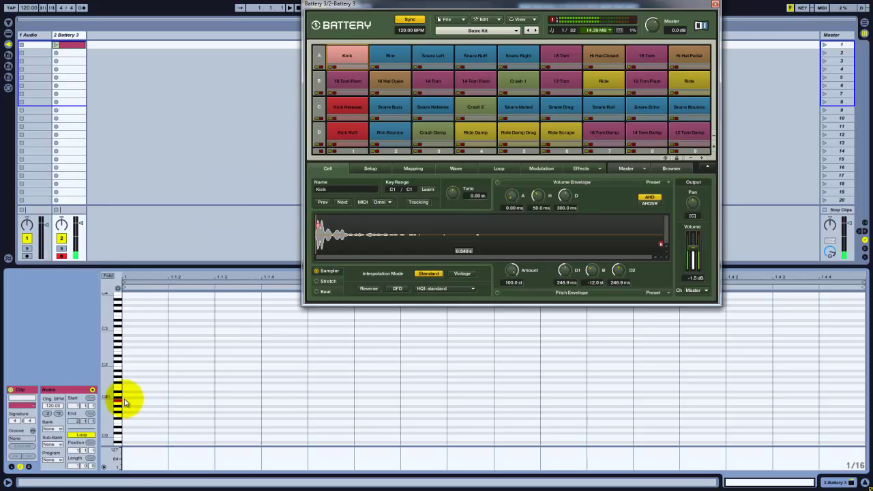
double_click(126, 402)
left_click_drag(168, 402, 842, 399)
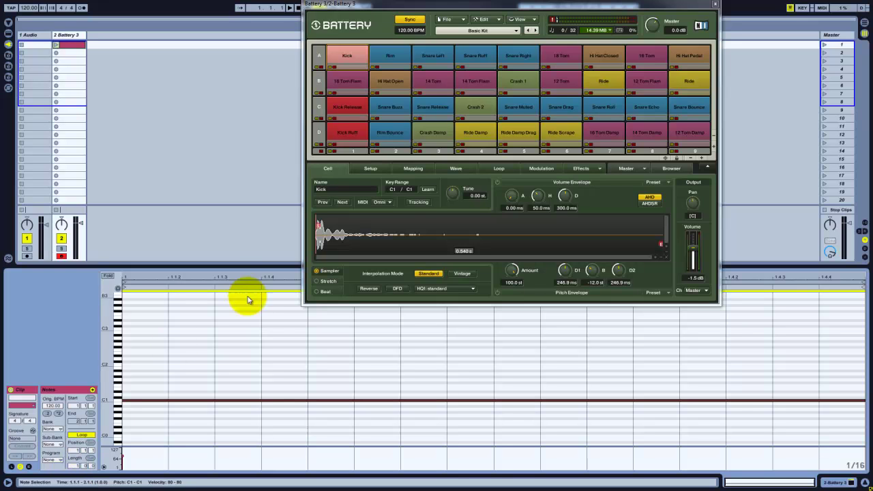
- Audition the Kick, Rim, Snare Left and Snare Right cells in Battery
left_click(347, 57)
left_click(398, 55)
left_click(433, 56)
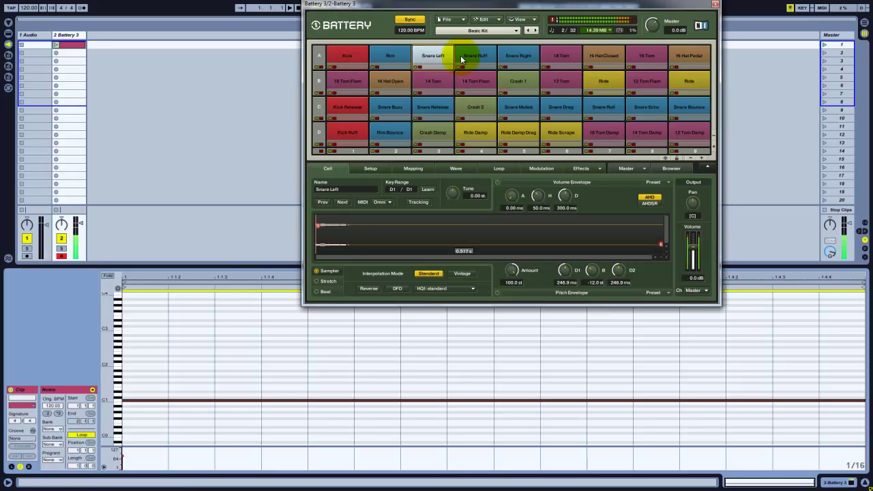
left_click(519, 54)
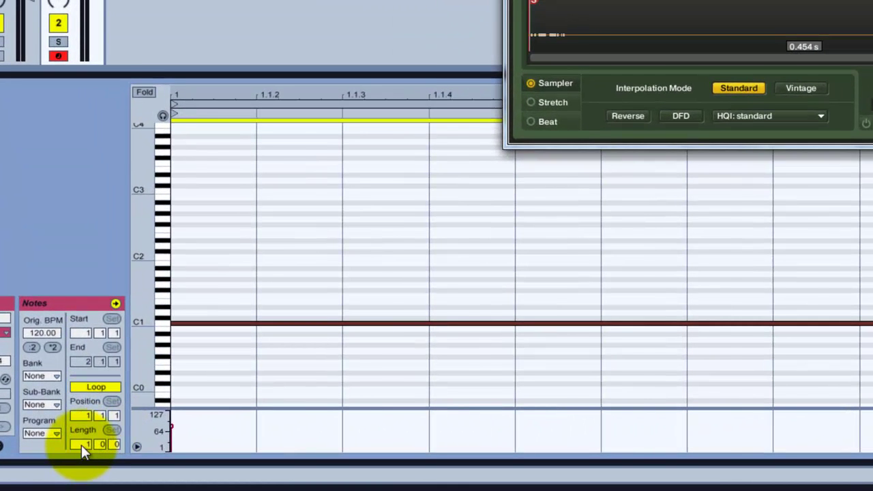
- Set the MIDI clip's loop length to 12 bars
left_click(81, 445)
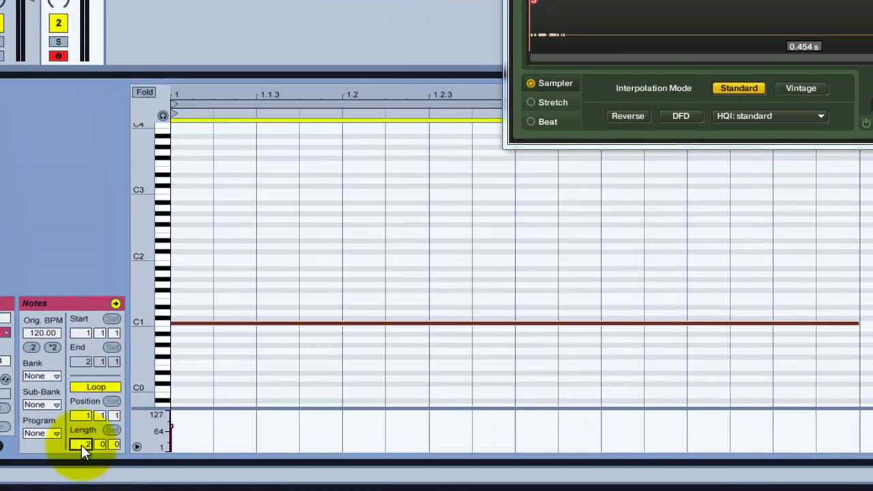
key("Up")
key("Up")
key("Up")
key("Up")
key("Up")
key("Up")
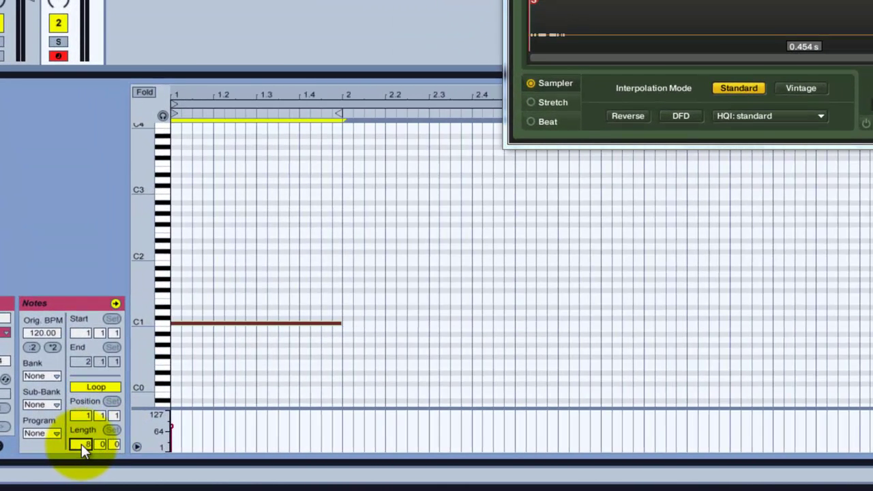
- Duplicate the one-bar C1 note repeatedly, raising each copy by one semitone, until a rising staircase of notes fills all 12 bars
left_click(276, 323)
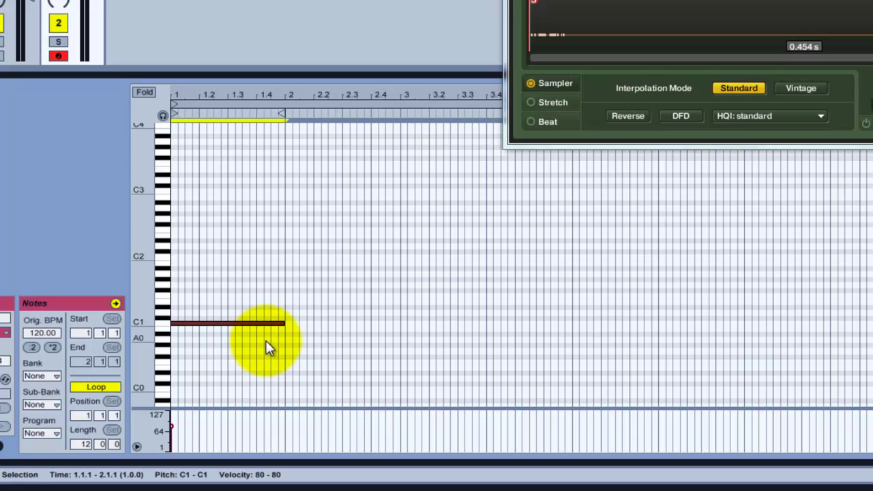
key("ctrl+d")
key("Up")
key("ctrl+d")
key("Up")
key("ctrl+d")
key("Up")
key("ctrl+d")
key("Up")
key("ctrl+d")
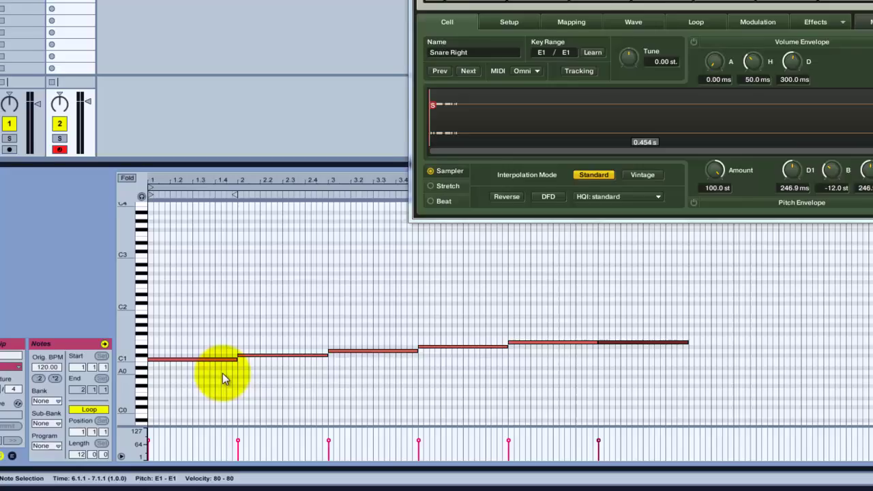
key("Up")
key("ctrl+d")
key("Up")
key("ctrl+d")
key("Up")
key("ctrl+d")
key("Up")
key("ctrl+d")
key("Up")
key("ctrl+d")
key("Up")
key("ctrl+d")
key("Up")
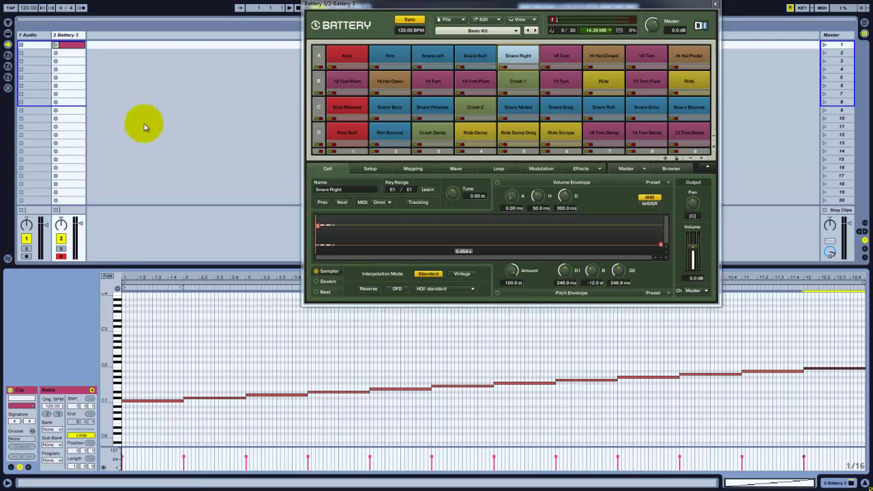
- Play back the MIDI clip on the Battery 3 track and move the plug-in window clear of the track list
left_click(56, 46)
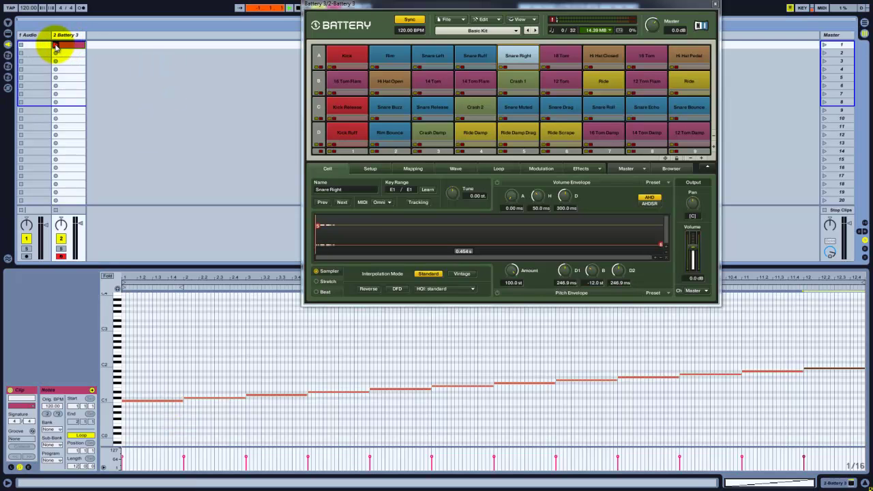
left_click_drag(389, 10, 317, 51)
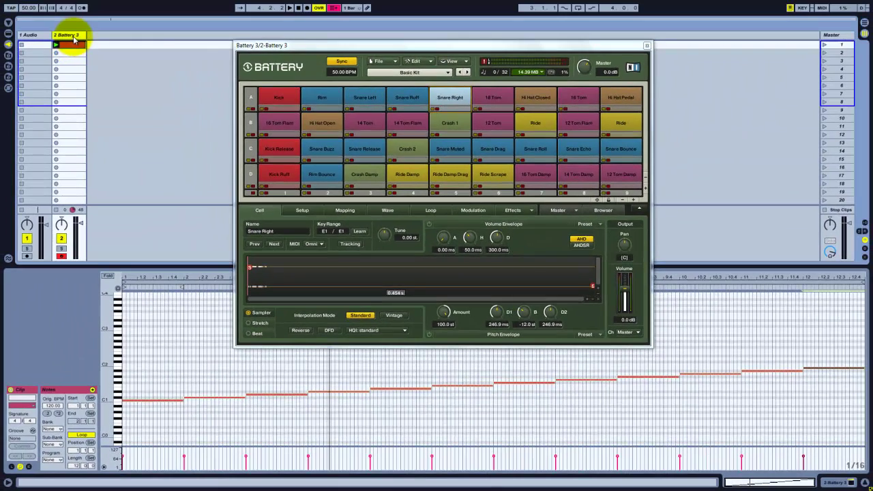
- Freeze the Battery 3 track and copy its frozen clip into the first slot of the 1 Audio track
right_click(70, 39)
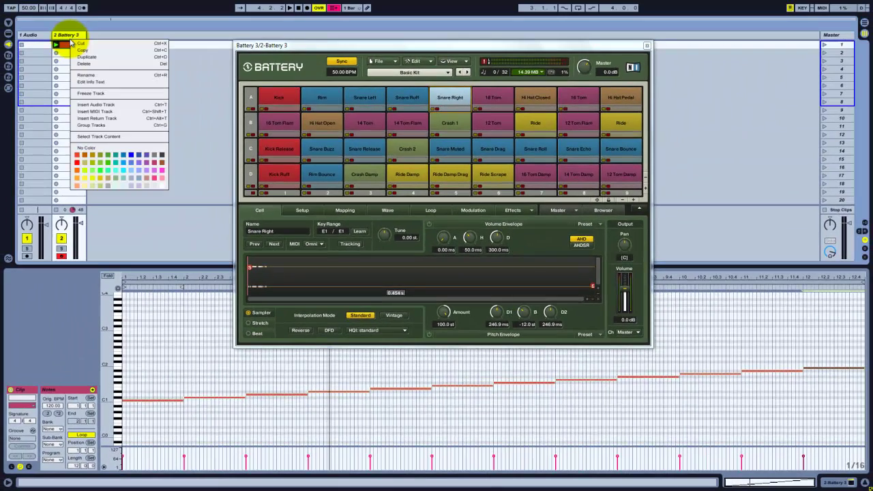
left_click(90, 94)
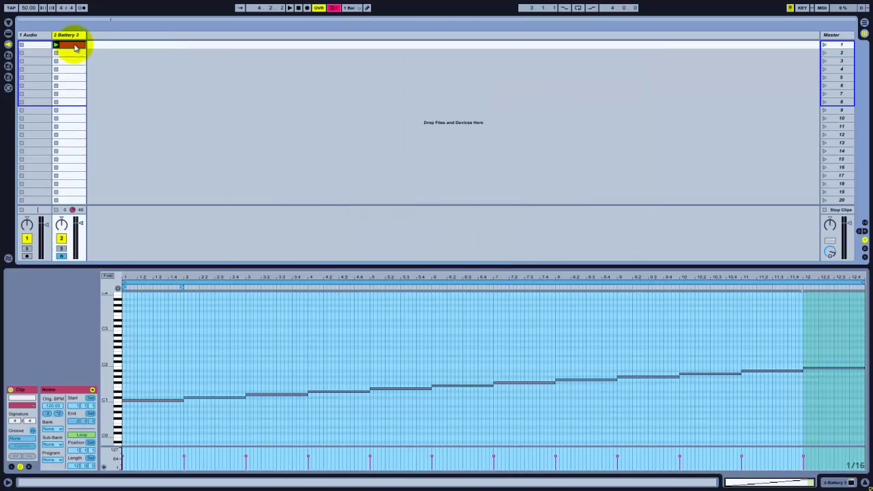
left_click_drag(73, 47, 42, 50)
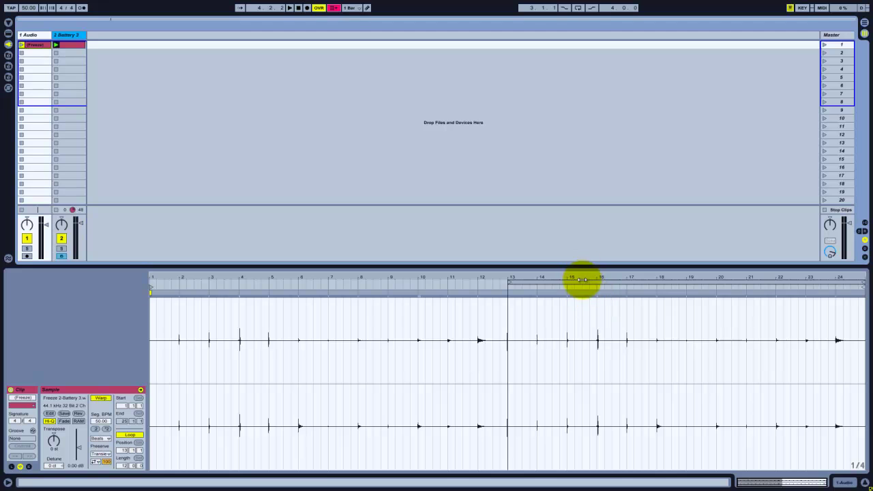
- Move the audio clip's loop to the first 12 bars, crop the sample to it and play back the result
left_click_drag(582, 280, 223, 273)
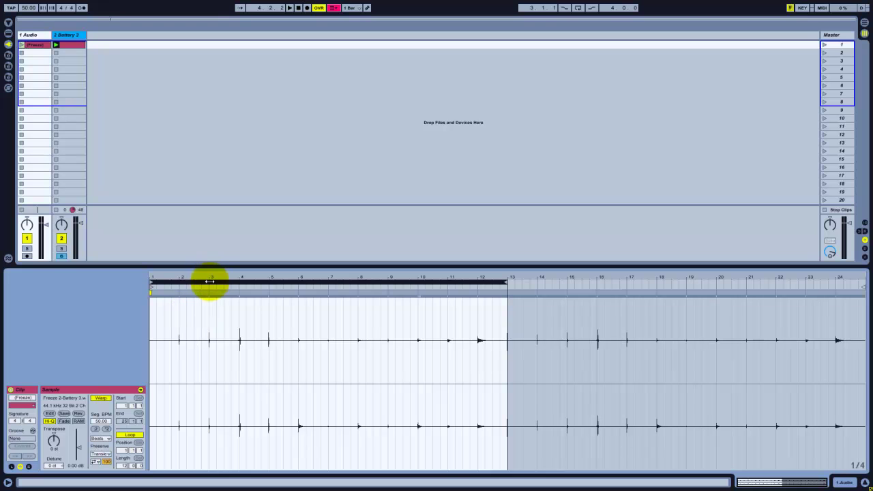
right_click(200, 318)
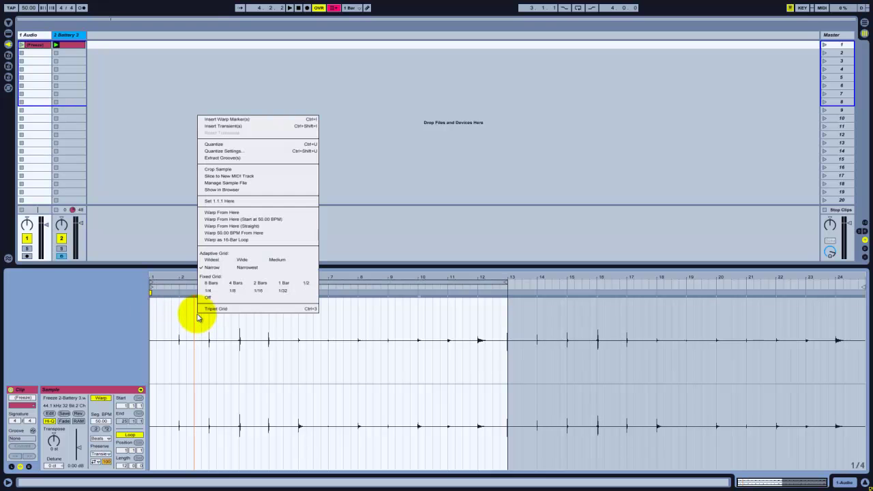
left_click(218, 169)
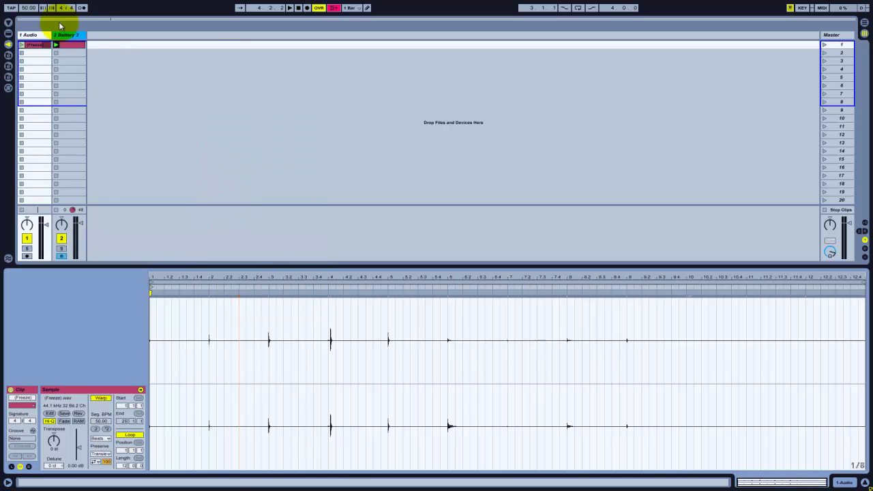
left_click(21, 45)
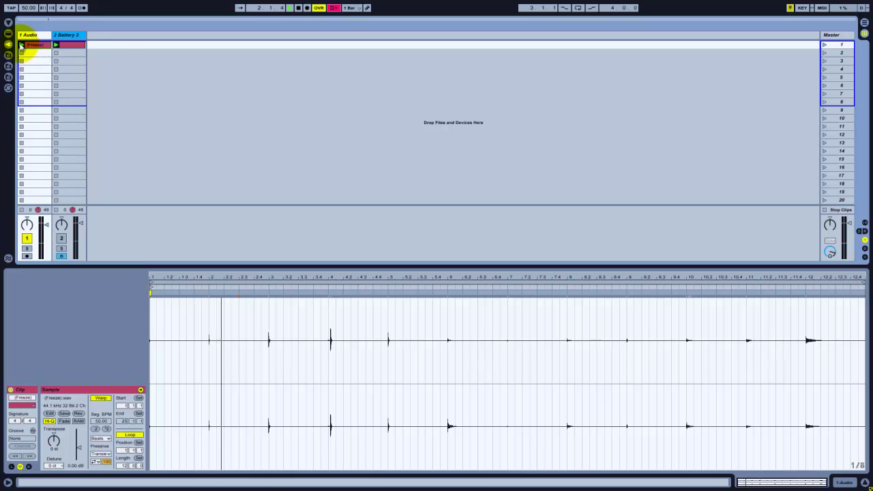
- Slice the cropped audio clip to a new MIDI track with one slice per bar and the Built-in 0-Vel slicing preset
left_click(38, 46)
right_click(37, 47)
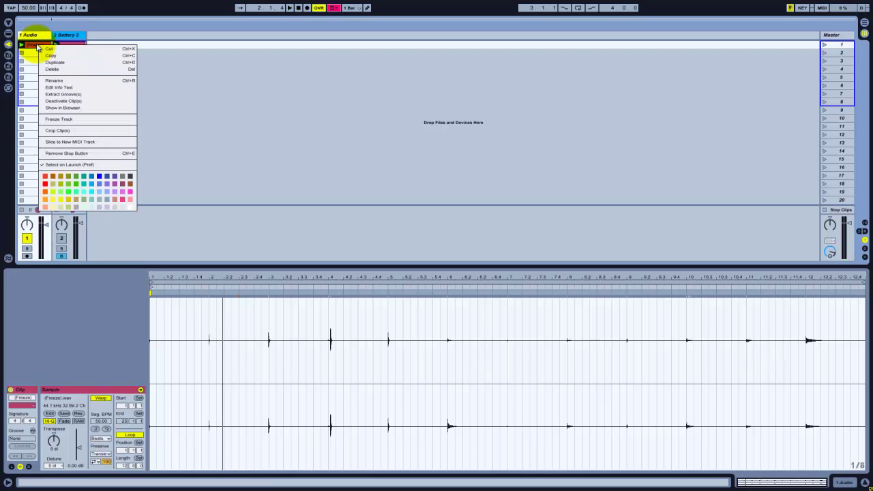
left_click(65, 142)
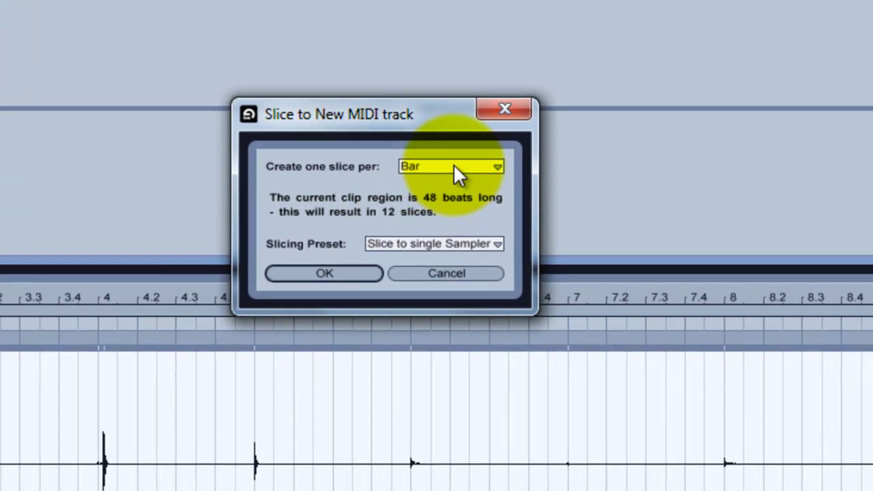
left_click(454, 167)
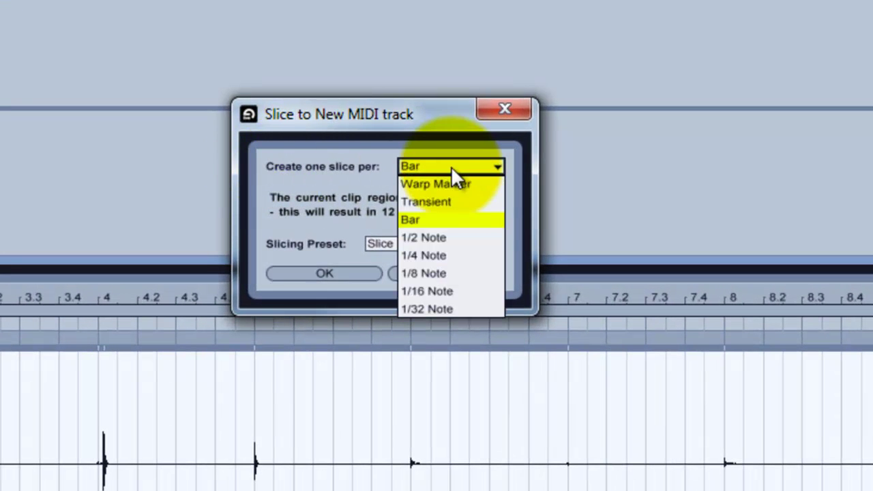
left_click(415, 219)
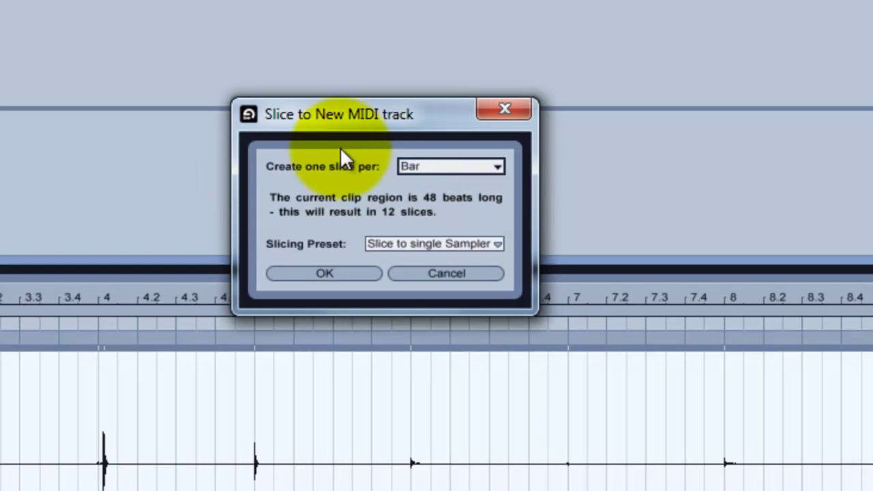
left_click(440, 246)
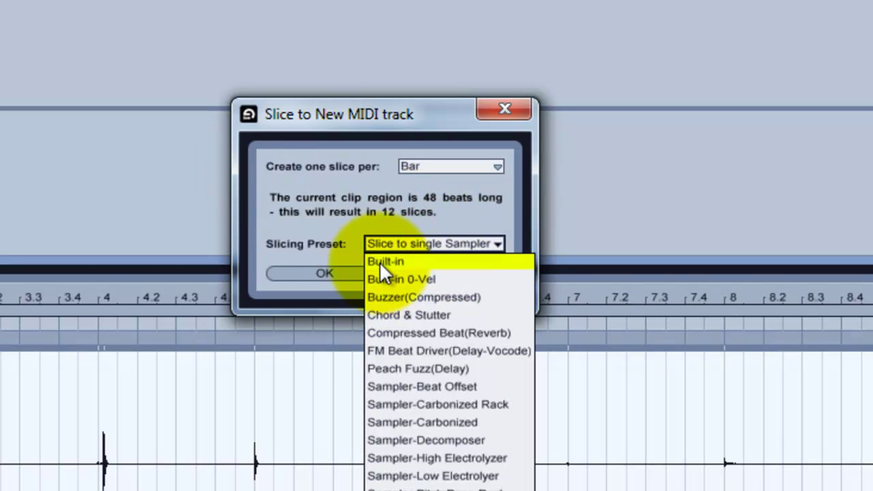
left_click(380, 261)
left_click(428, 240)
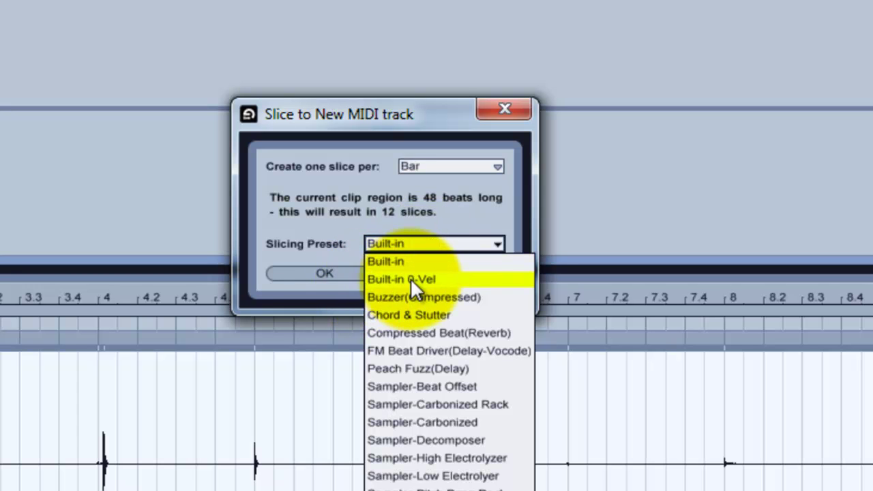
left_click(438, 280)
left_click(338, 273)
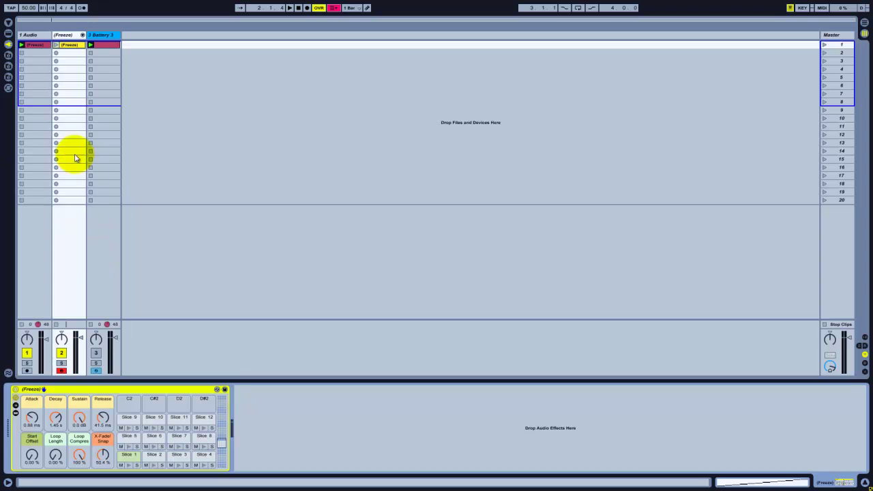
- Open the Drum Rack Kit folder among the Live Devices and try to store the sliced Drum Rack in it
left_click(8, 23)
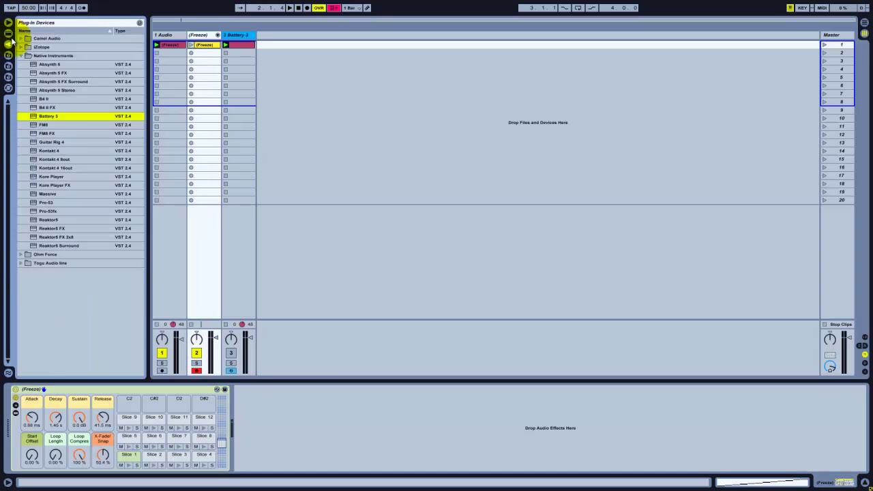
left_click(9, 23)
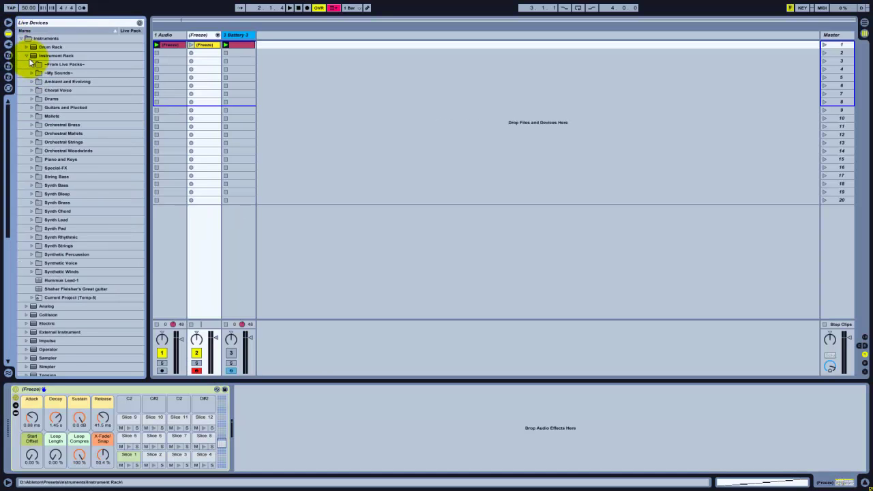
left_click(27, 55)
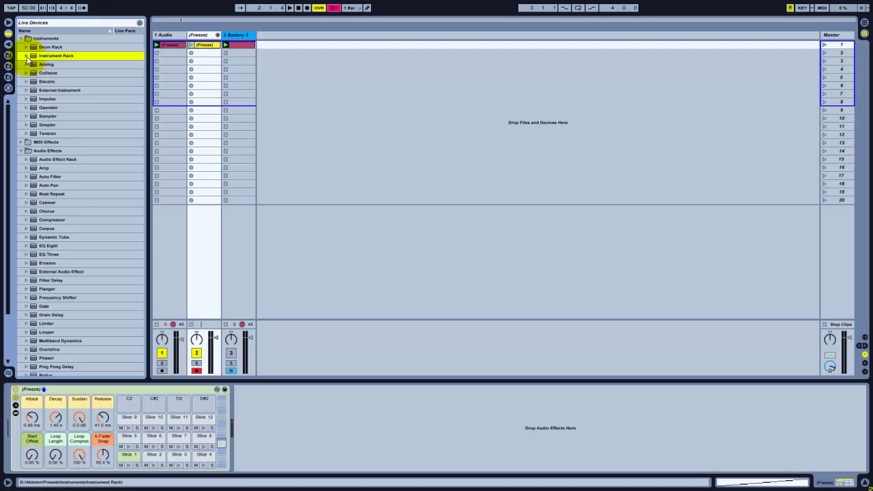
left_click(26, 47)
left_click(31, 81)
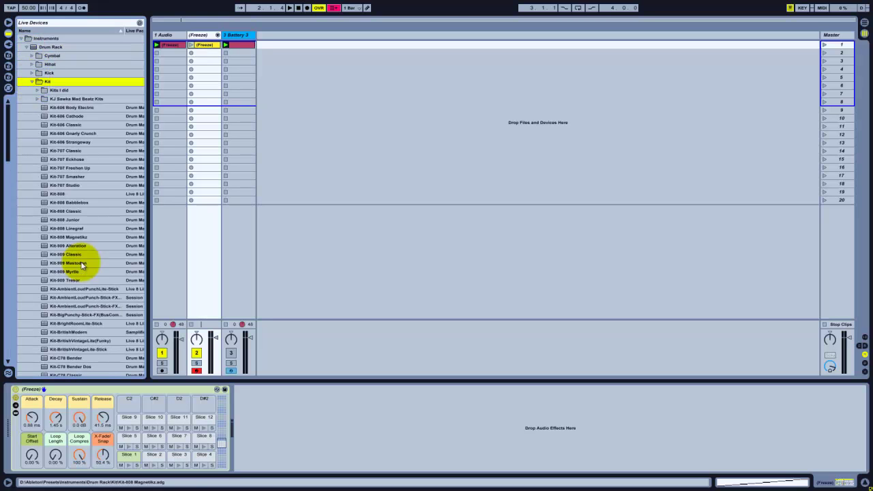
left_click(117, 390)
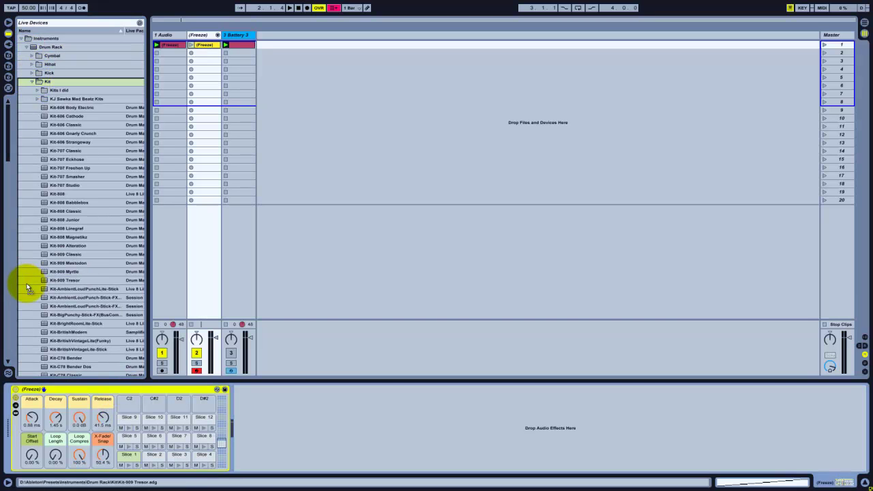
left_click_drag(27, 283, 27, 285)
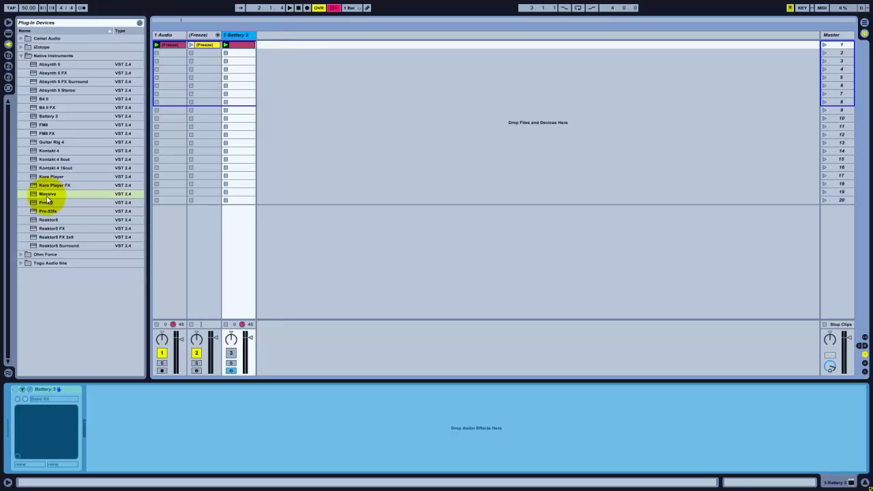
- Add Massive on a new MIDI track, load its Analog Classique 1 sound and move the plug-in window clear of the tracks
left_click_drag(41, 194, 301, 69)
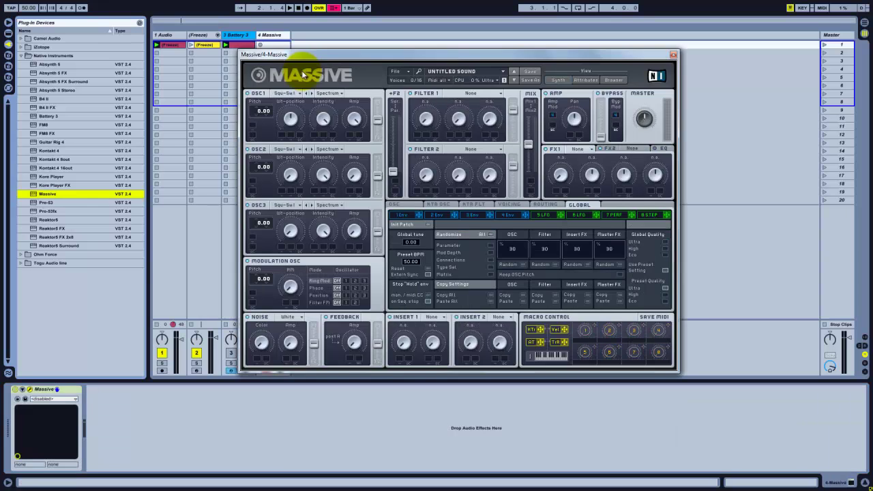
left_click(613, 80)
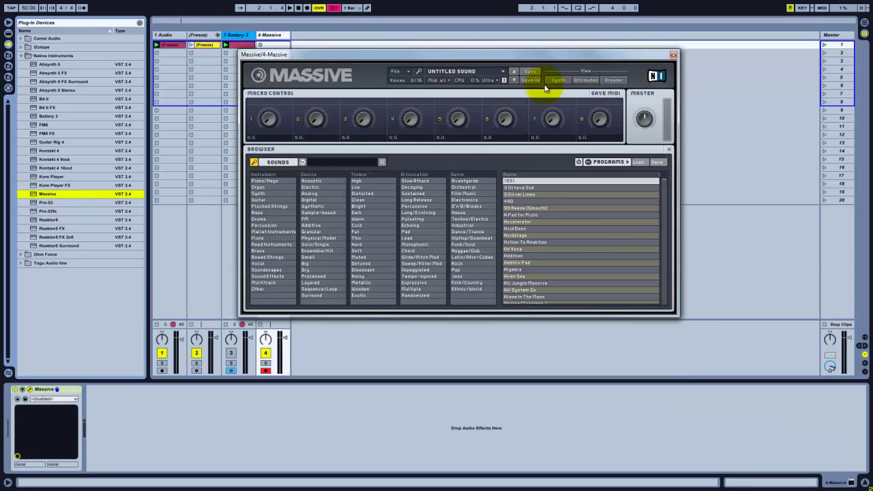
scroll(519, 269, "down", 3)
left_click(522, 259)
left_click_drag(419, 54, 579, 60)
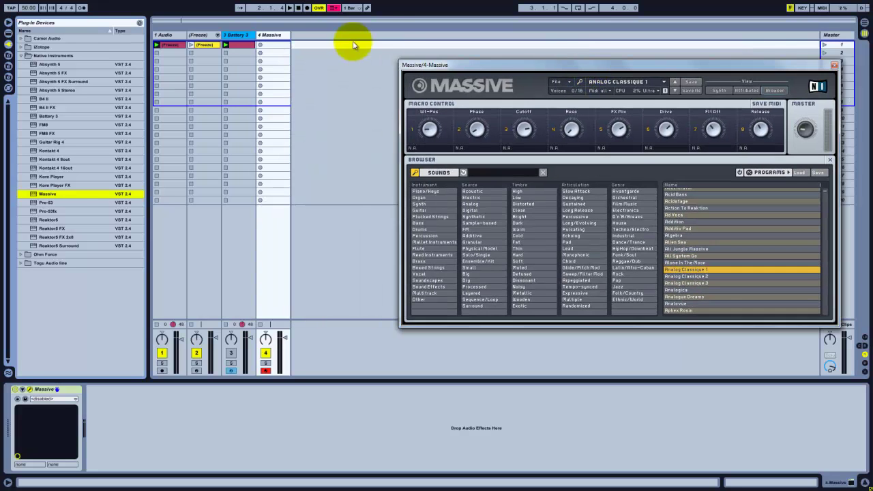
- Move the MIDI clip from the Battery 3 track to the first slot of the Massive track and show its notes
left_click(232, 48)
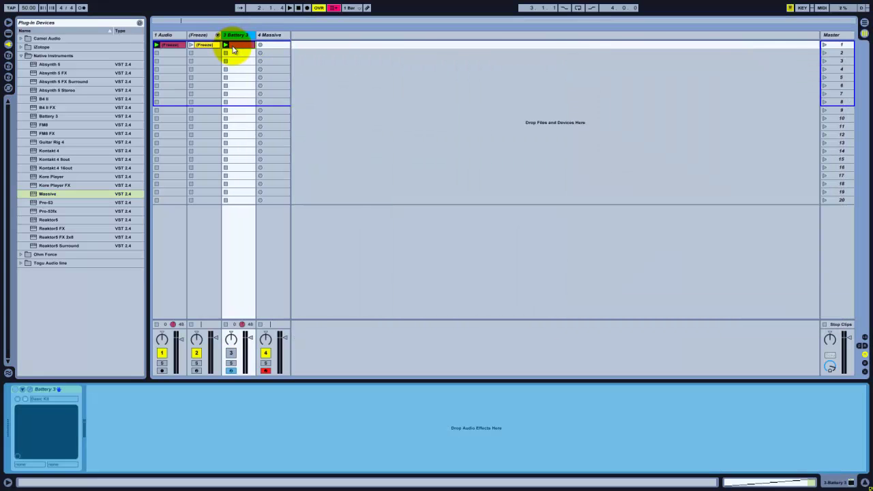
left_click_drag(238, 49, 274, 45)
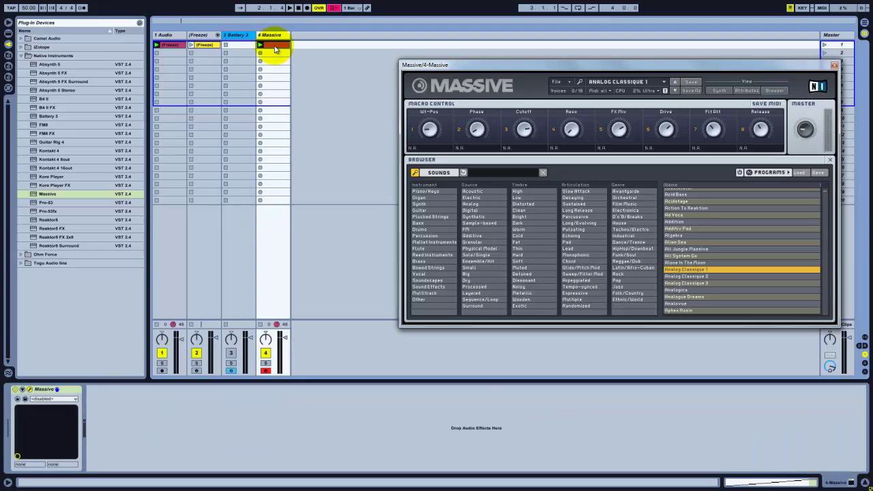
left_click(271, 48)
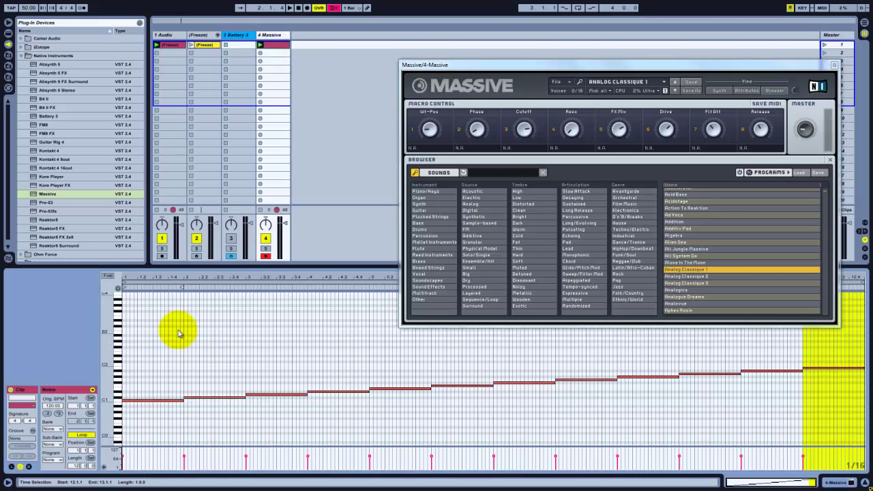
- Freeze the Massive track and copy its frozen clip into the first slot of a new audio track
right_click(272, 35)
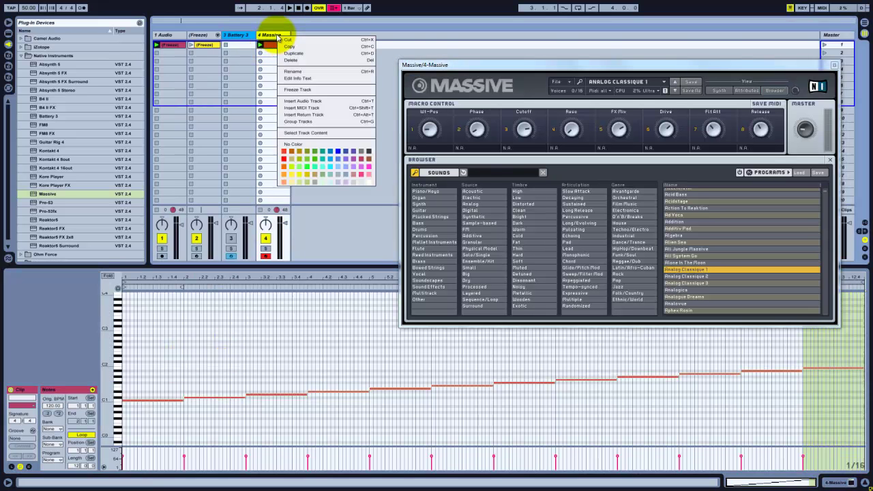
left_click(306, 91)
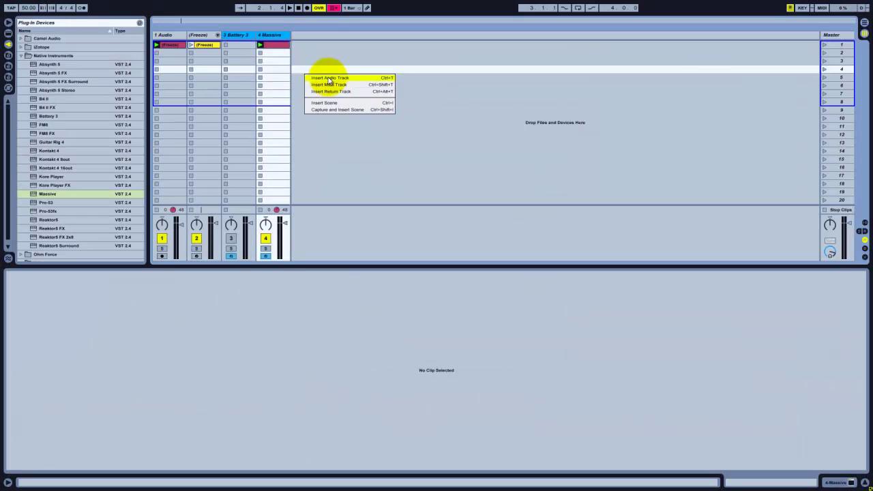
left_click(330, 79)
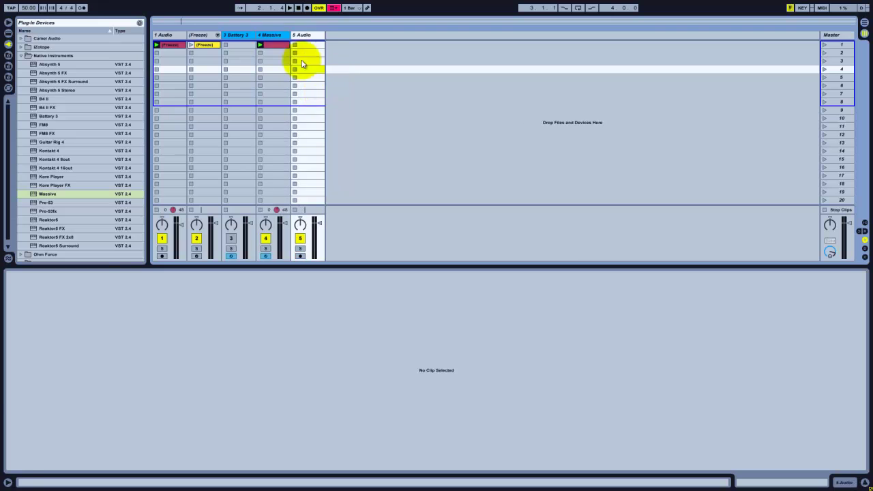
left_click(274, 45)
left_click_drag(273, 53, 310, 46)
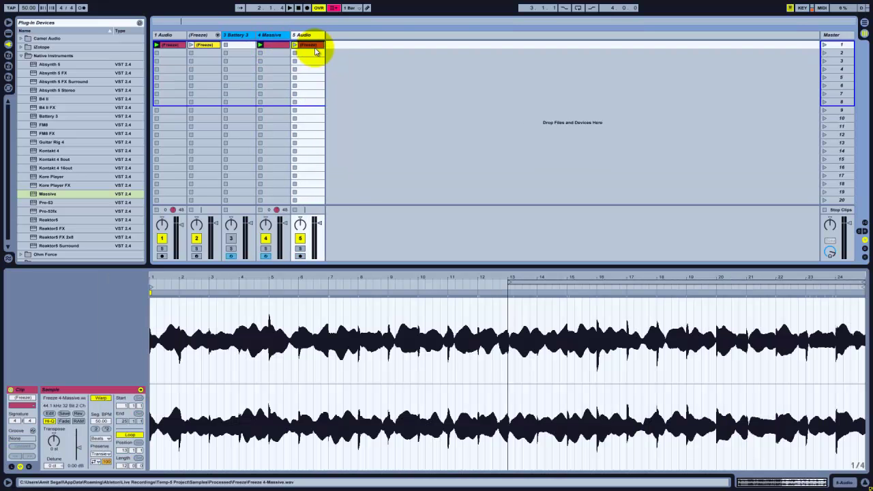
- Move the loop of the frozen Massive audio clip to its first 12 bars
left_click_drag(601, 284, 242, 297)
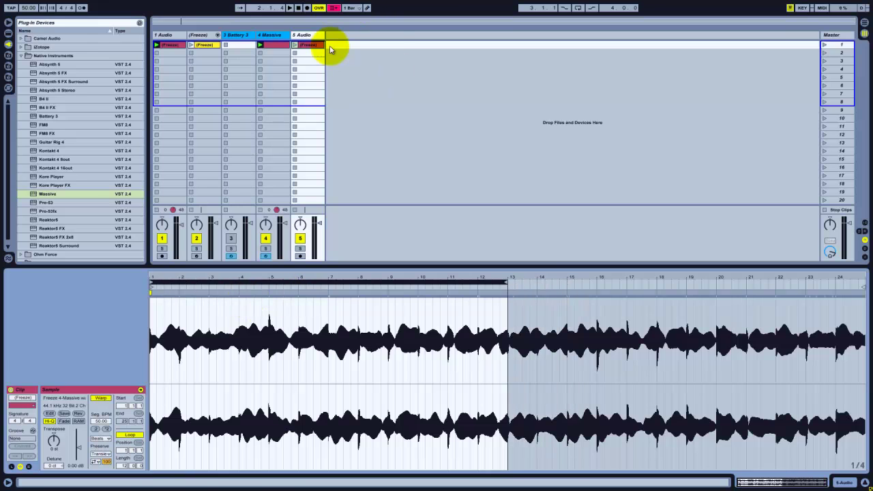
left_click(308, 54)
left_click(307, 46)
- Slice the Massive audio clip to a new MIDI track with one slice per bar and the Slice to single Sampler preset
right_click(307, 46)
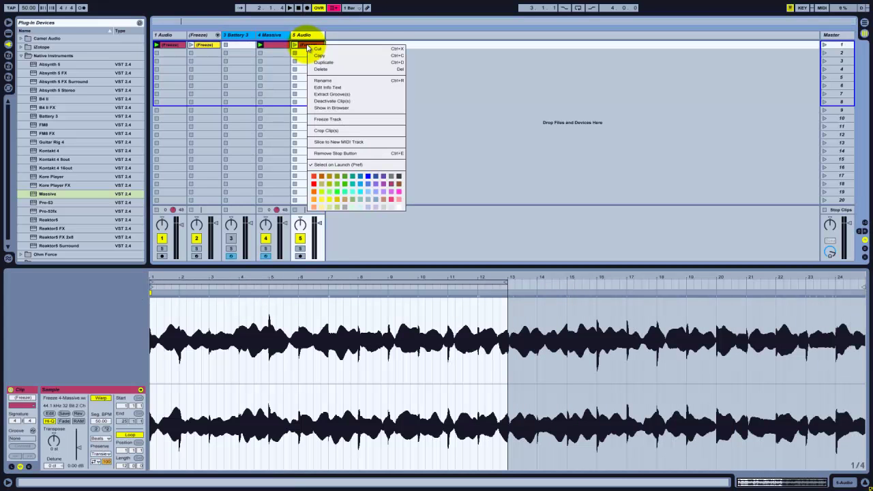
left_click(322, 143)
left_click_drag(437, 207, 388, 73)
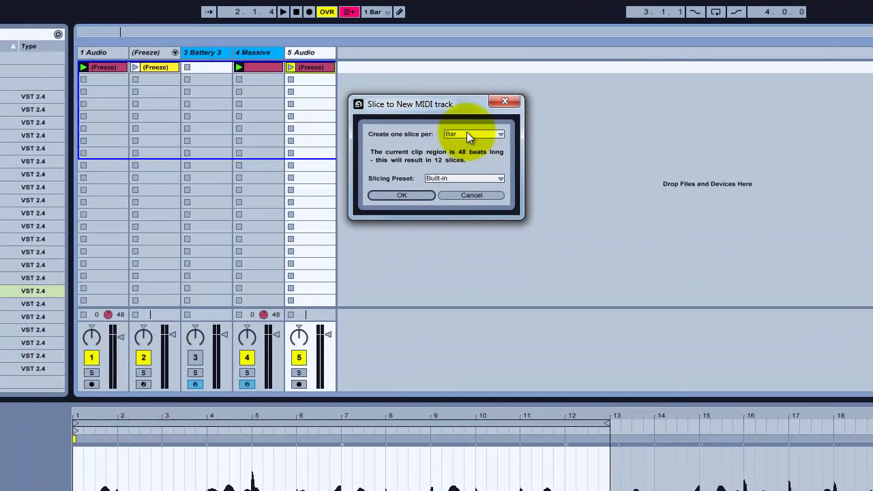
left_click(478, 135)
left_click(478, 134)
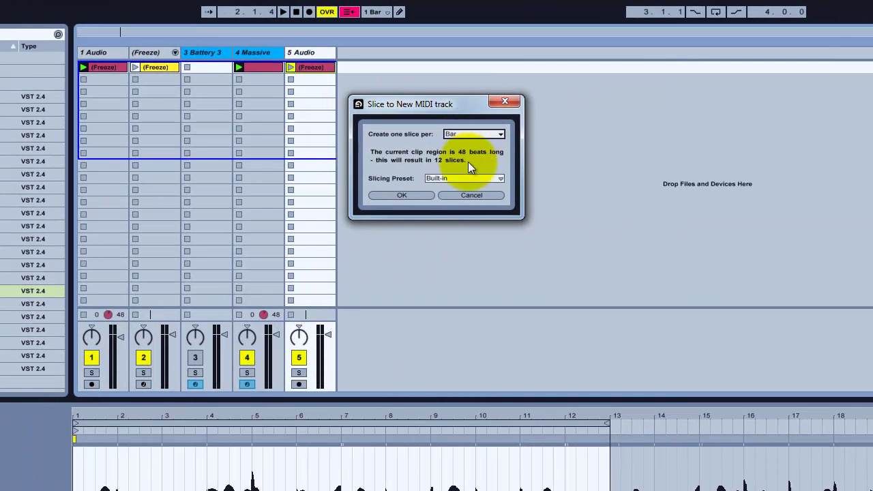
left_click(452, 178)
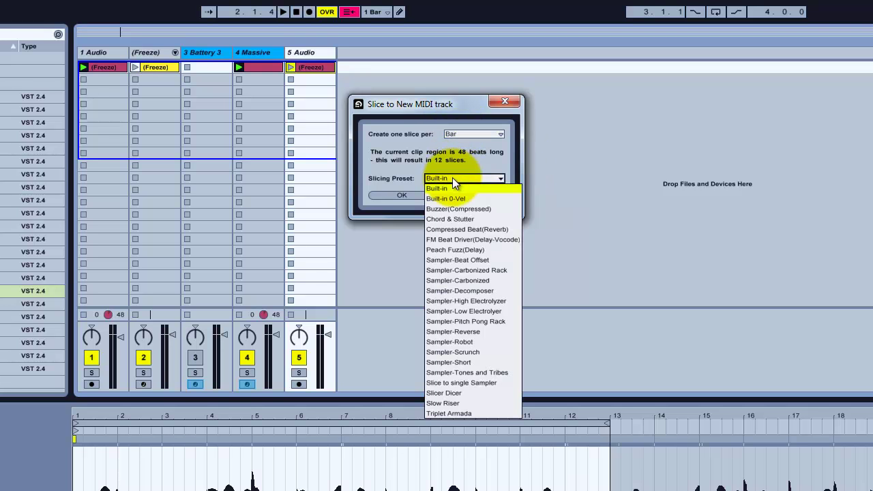
left_click(473, 383)
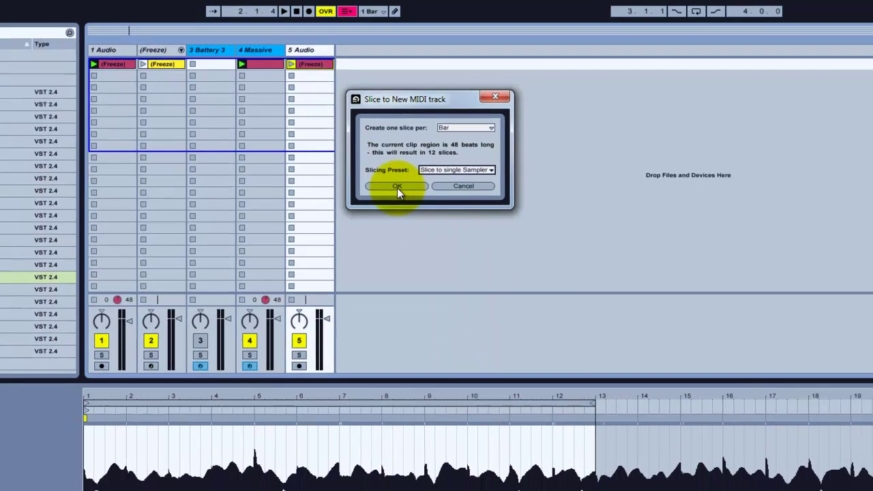
left_click(397, 188)
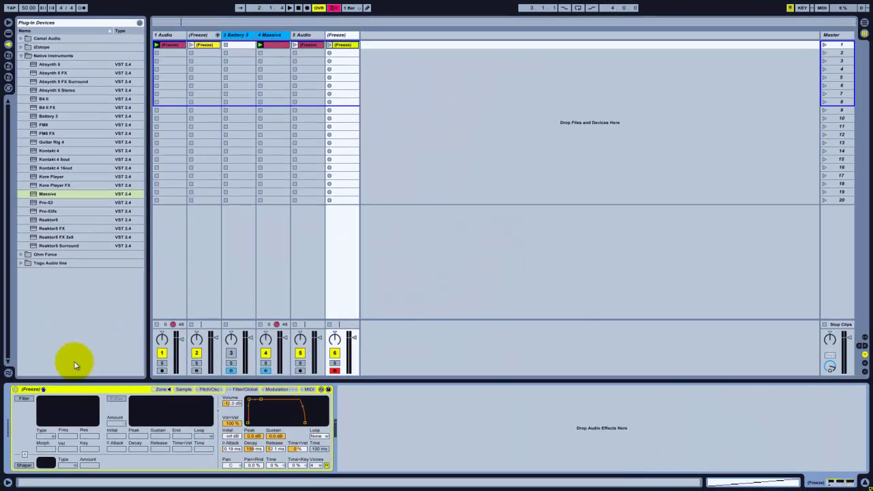
- Examine the new Sampler's sample waveform and how its slices are mapped in the zone editor
left_click(183, 389)
left_click(162, 390)
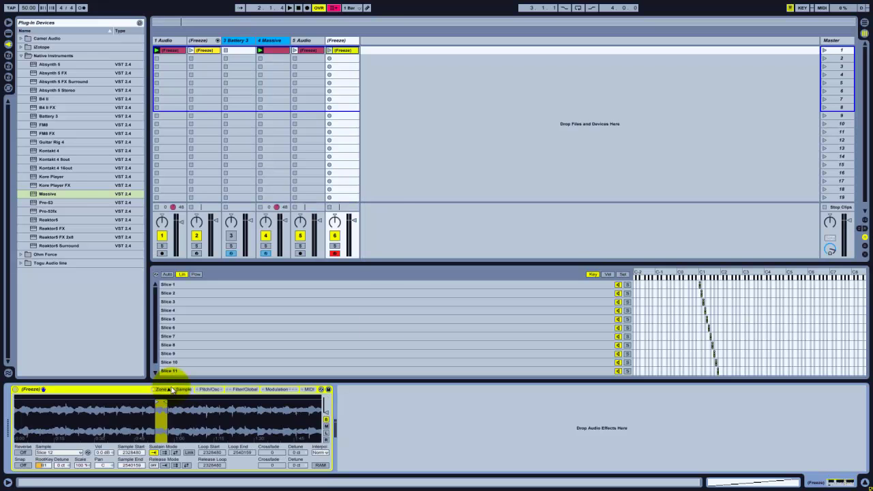